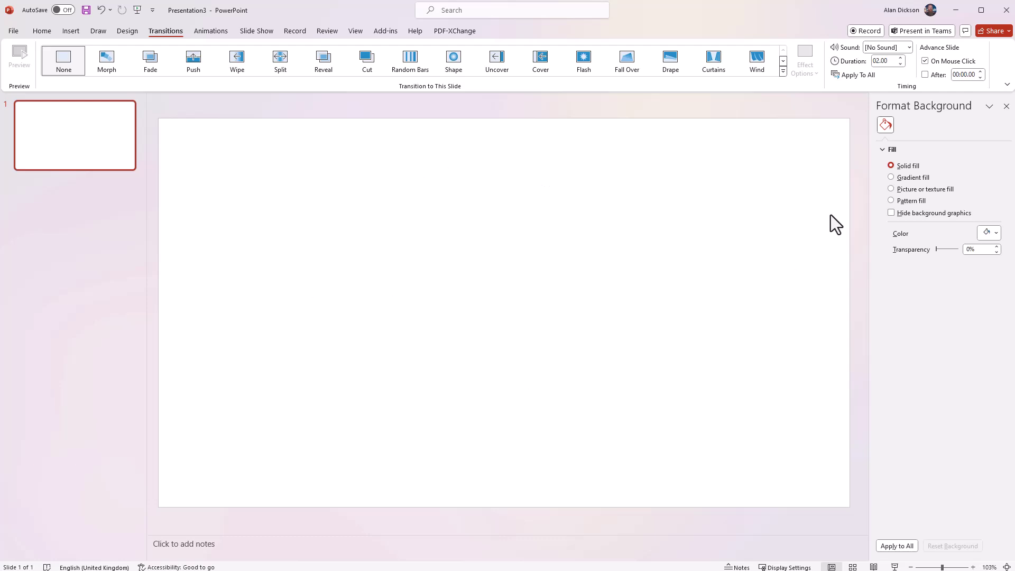
Insert a text box on the slide and type 'How do I…'
{"action": "left_click", "coordinate": [45, 32]}
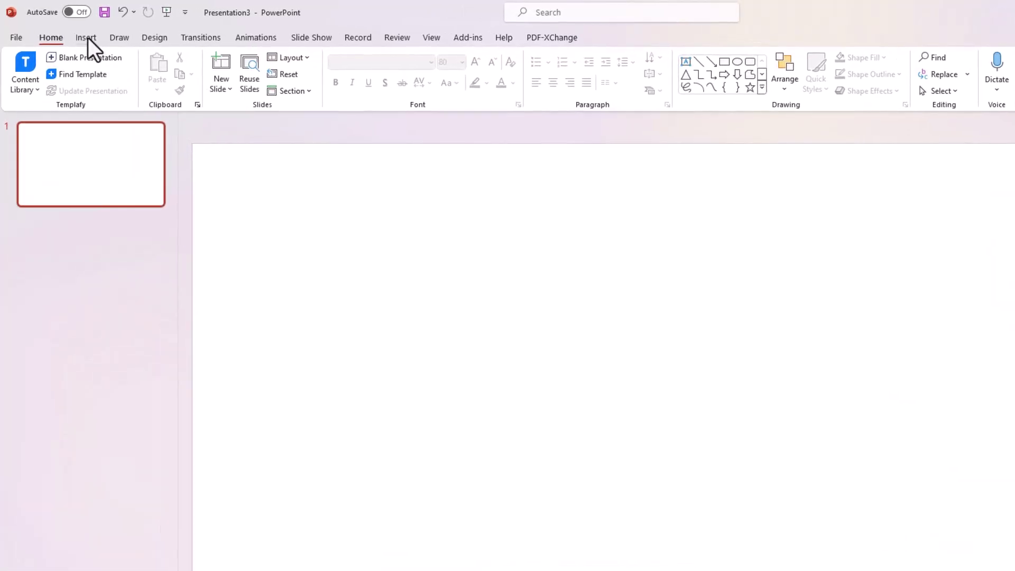
{"action": "left_click", "coordinate": [86, 38]}
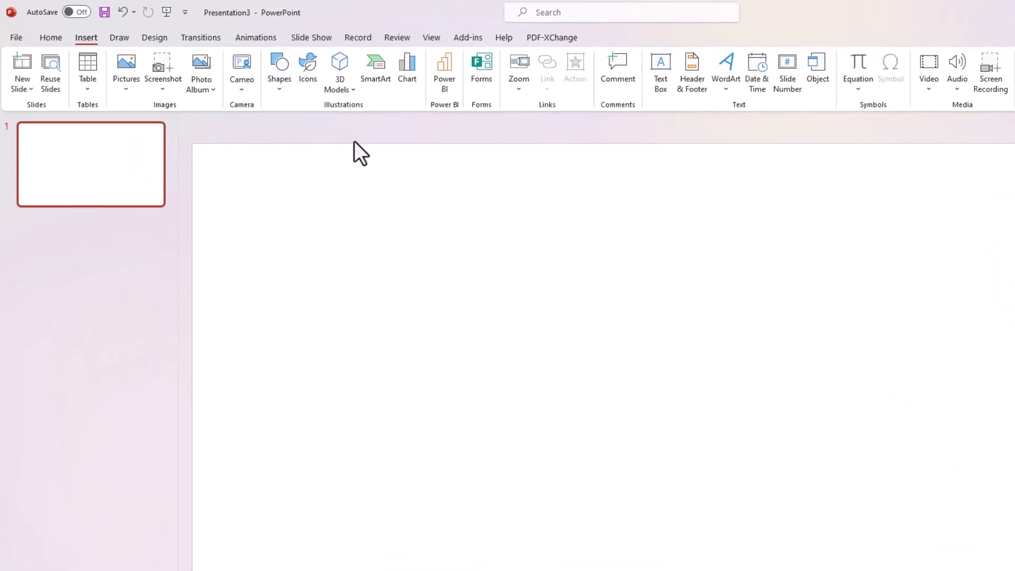
{"action": "left_click", "coordinate": [665, 79]}
{"action": "left_click_drag", "start_coordinate": [367, 243], "coordinate": [777, 391]}
{"action": "type", "text": "How do I..."}
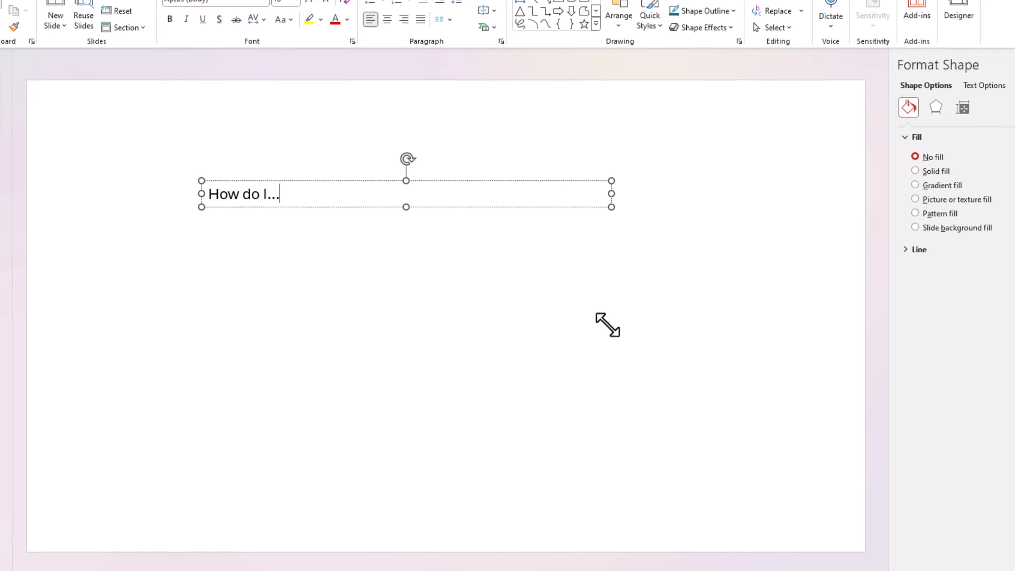
Set the text box font to Bahnschrift at 96 pt
{"action": "left_click", "coordinate": [312, 184]}
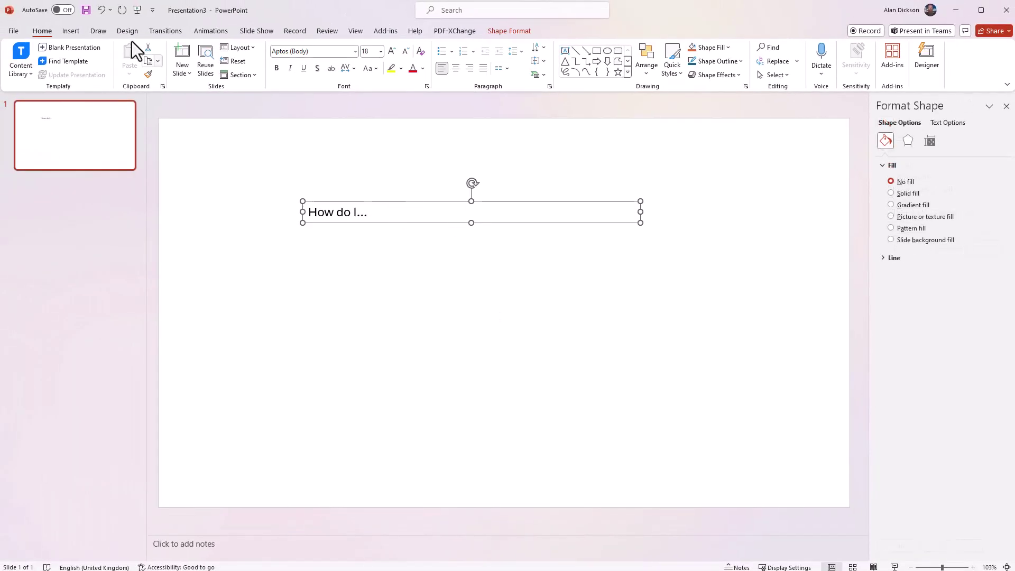
{"action": "left_click", "coordinate": [355, 51]}
{"action": "scroll", "coordinate": [341, 170], "scroll_direction": "down", "scroll_amount": 10}
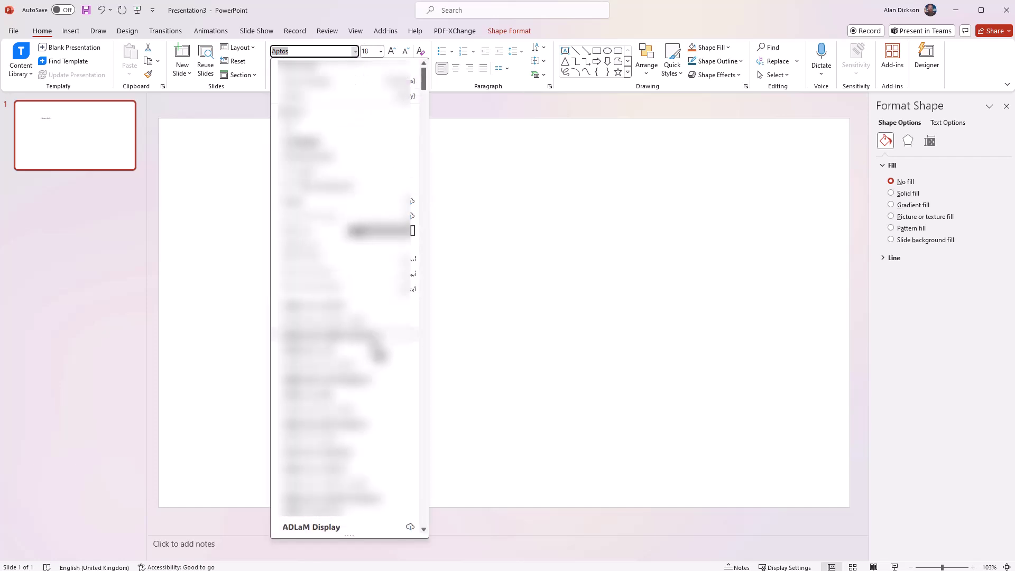
{"action": "scroll", "coordinate": [363, 412], "scroll_direction": "down", "scroll_amount": 6}
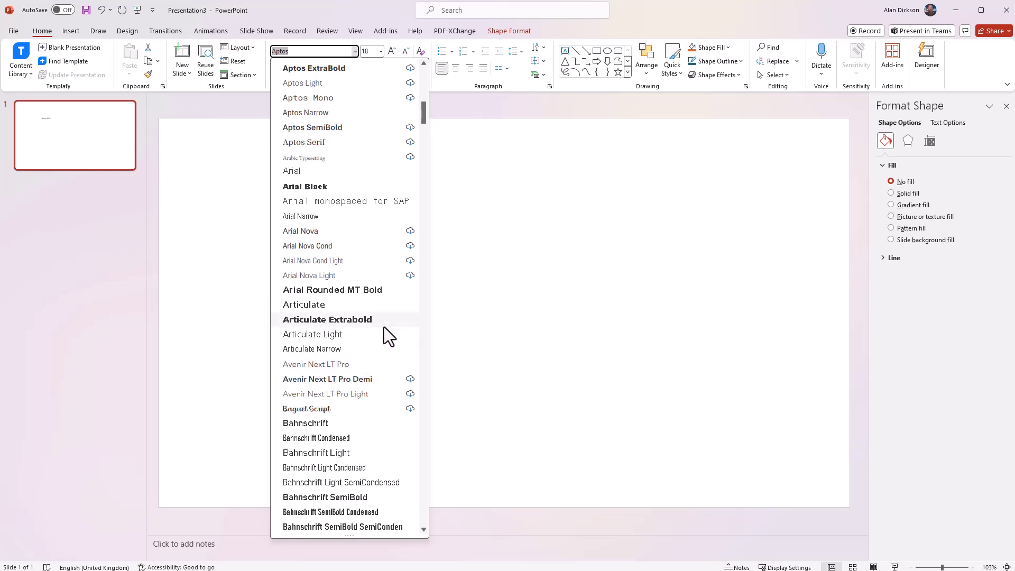
{"action": "scroll", "coordinate": [379, 350], "scroll_direction": "down", "scroll_amount": 1}
{"action": "left_click", "coordinate": [322, 382]}
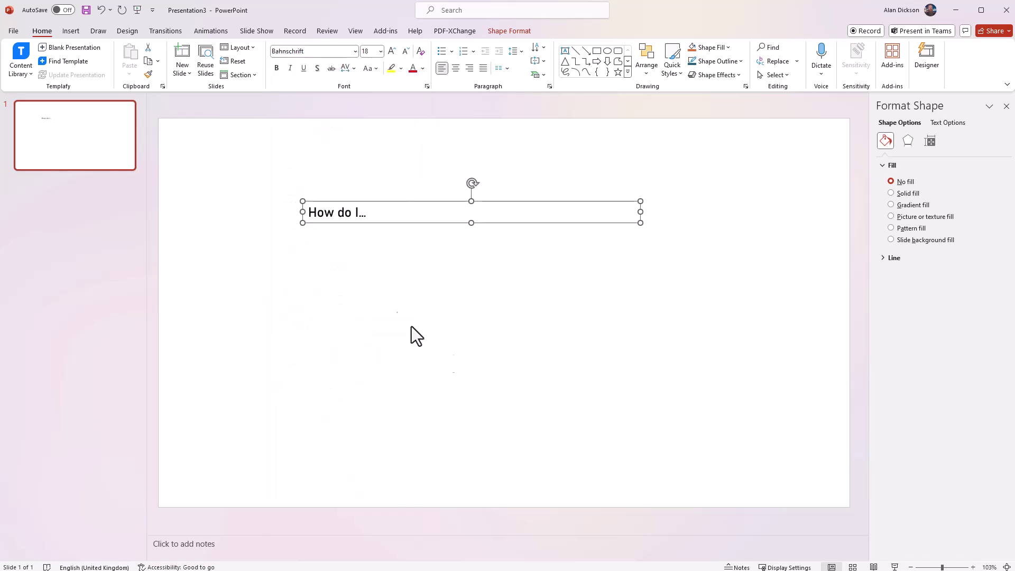
{"action": "left_click", "coordinate": [381, 51]}
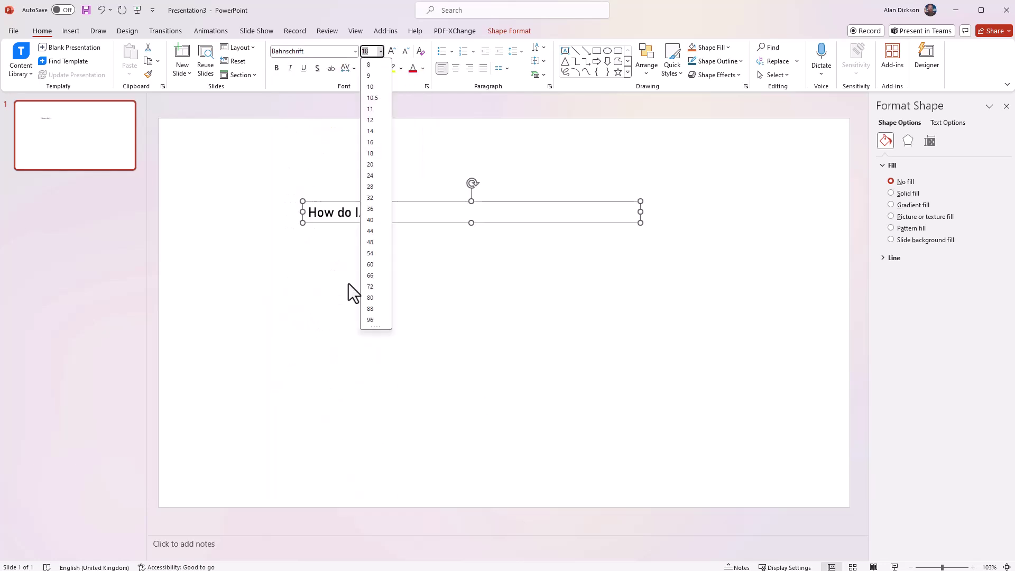
{"action": "left_click", "coordinate": [372, 320]}
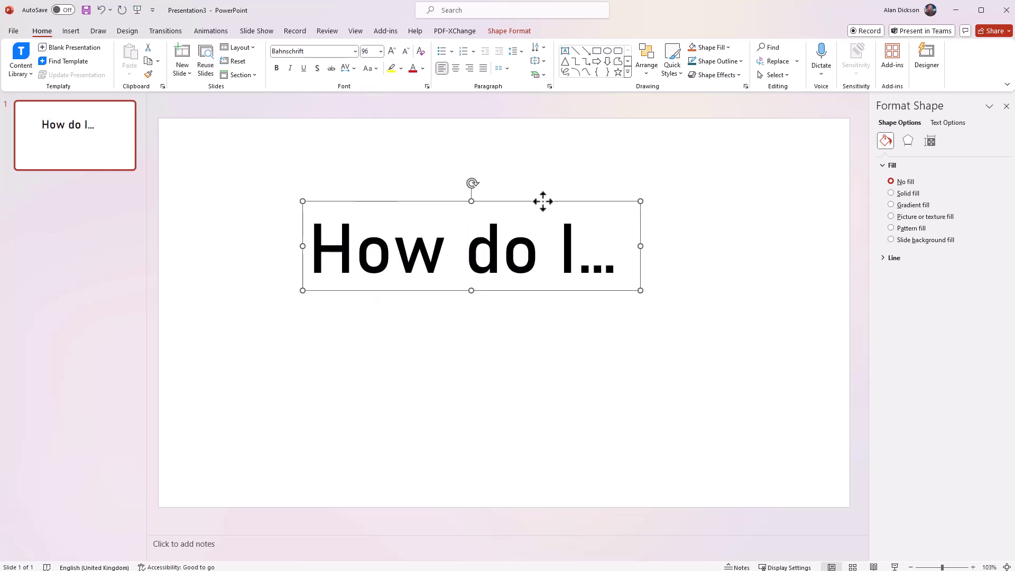
Move the text box to the slide centre and centre-align its text
{"action": "left_click_drag", "start_coordinate": [543, 201], "coordinate": [574, 247]}
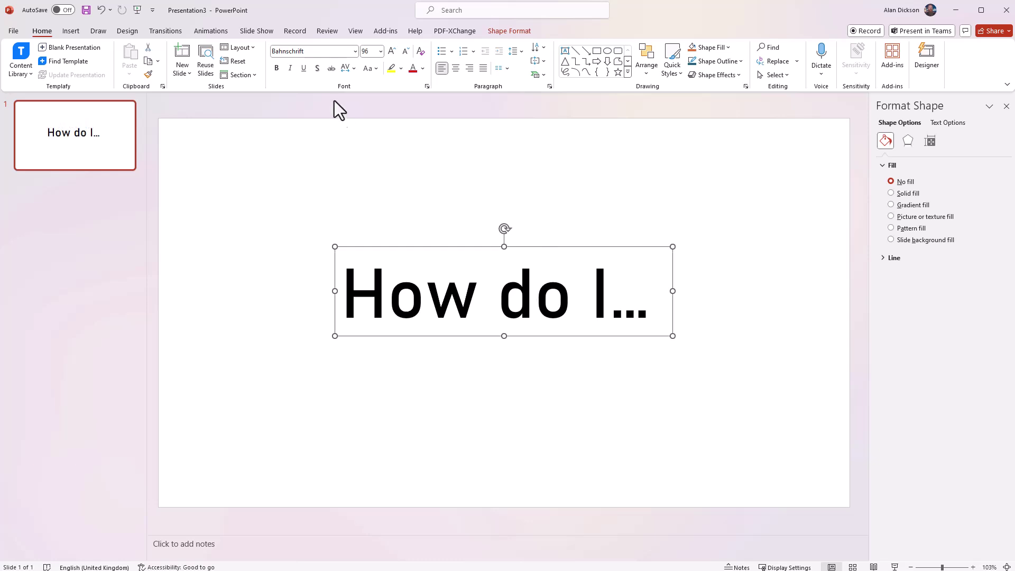
{"action": "left_click", "coordinate": [455, 68]}
{"action": "left_click", "coordinate": [484, 377]}
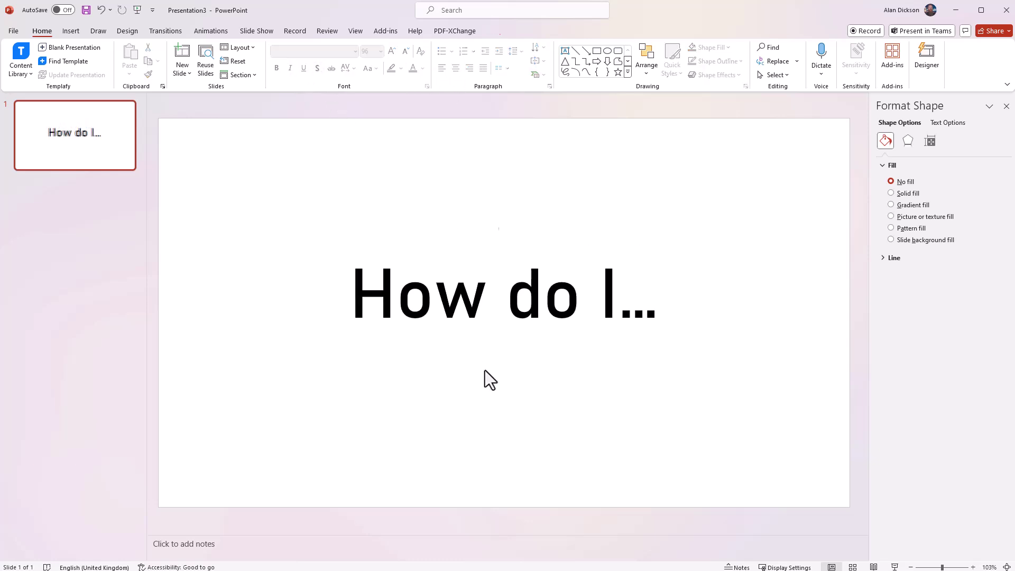
{"action": "left_click", "coordinate": [580, 275]}
{"action": "left_click", "coordinate": [594, 242]}
{"action": "left_click", "coordinate": [580, 275]}
{"action": "left_click", "coordinate": [587, 246]}
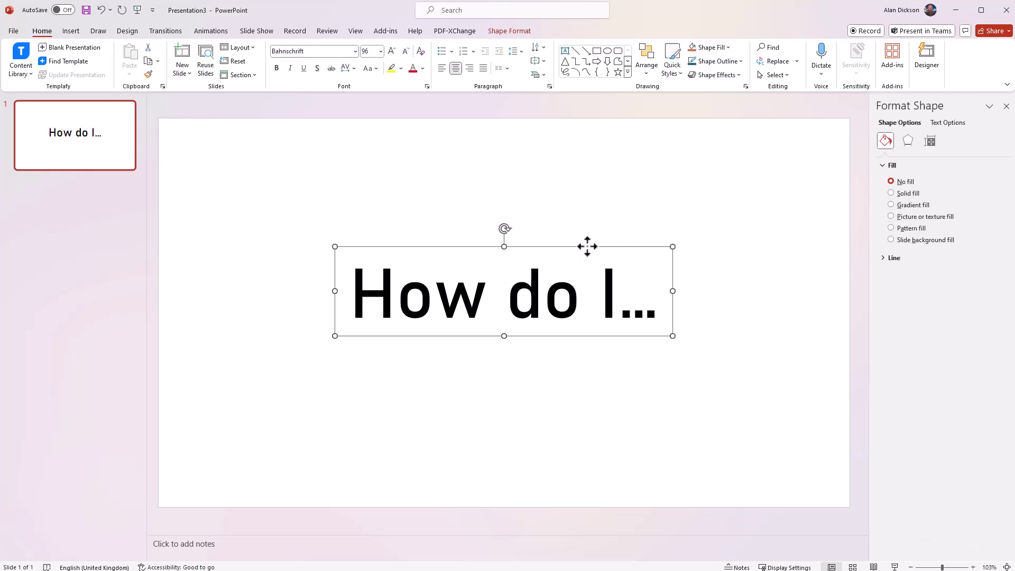
Fill the slide background with solid light green behind the 'How do I…' text
{"action": "left_click", "coordinate": [275, 184]}
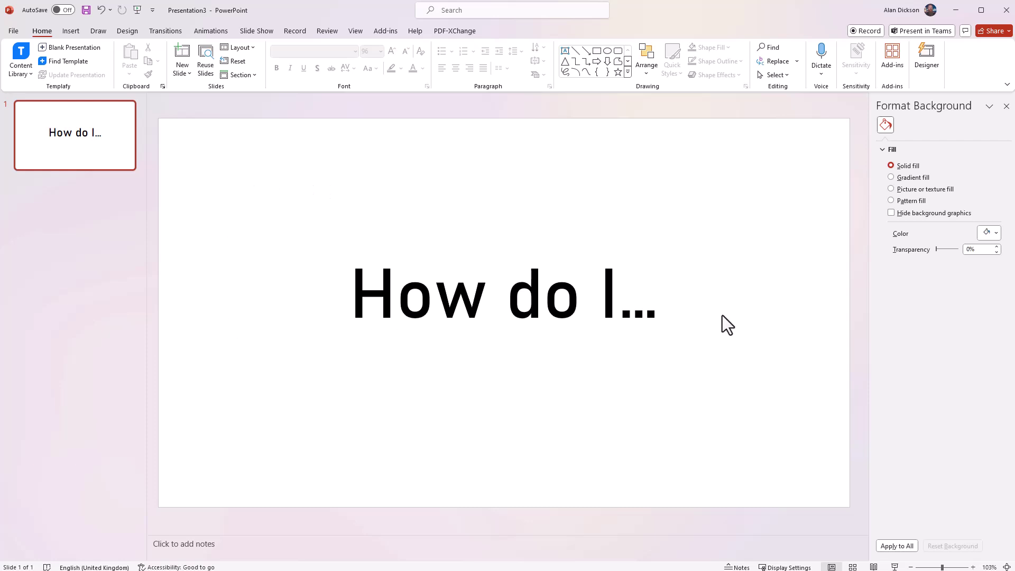
{"action": "left_click", "coordinate": [997, 233]}
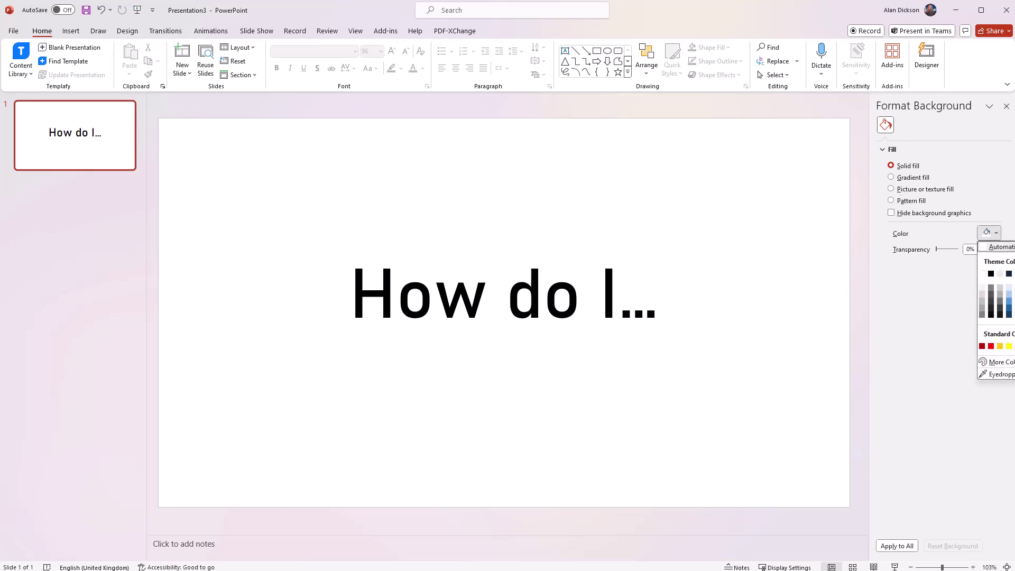
{"action": "left_click", "coordinate": [1013, 289]}
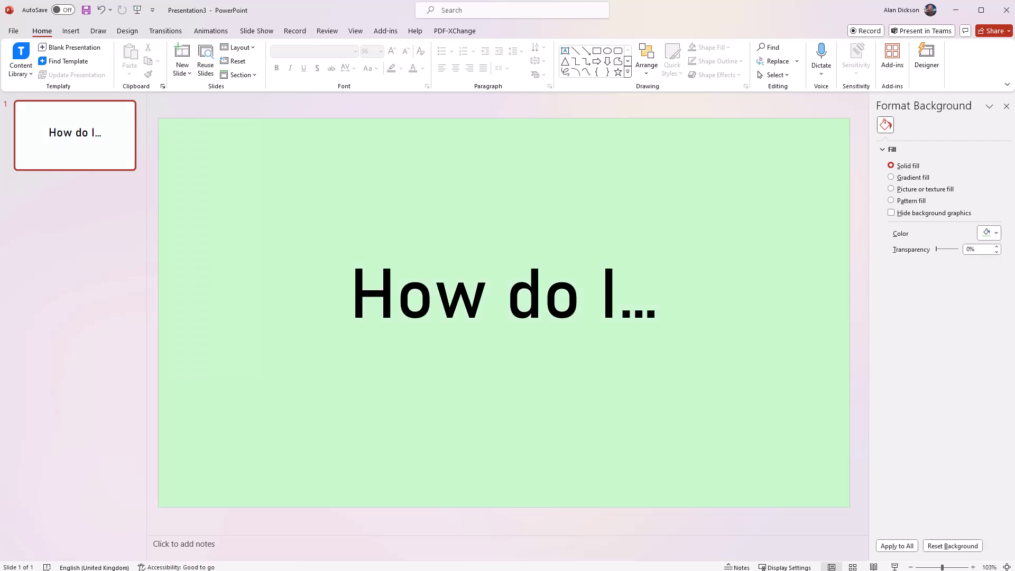
{"action": "left_click", "coordinate": [601, 303]}
{"action": "left_click", "coordinate": [564, 246]}
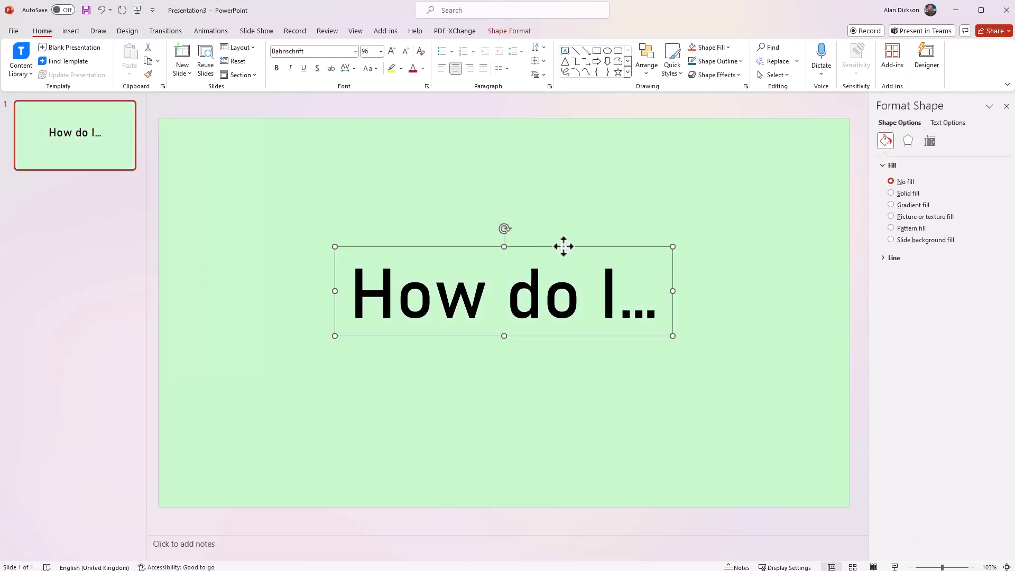
{"action": "left_click", "coordinate": [126, 202]}
Duplicate slide 1, then duplicate slide 2, making three slides
{"action": "right_click", "coordinate": [97, 164]}
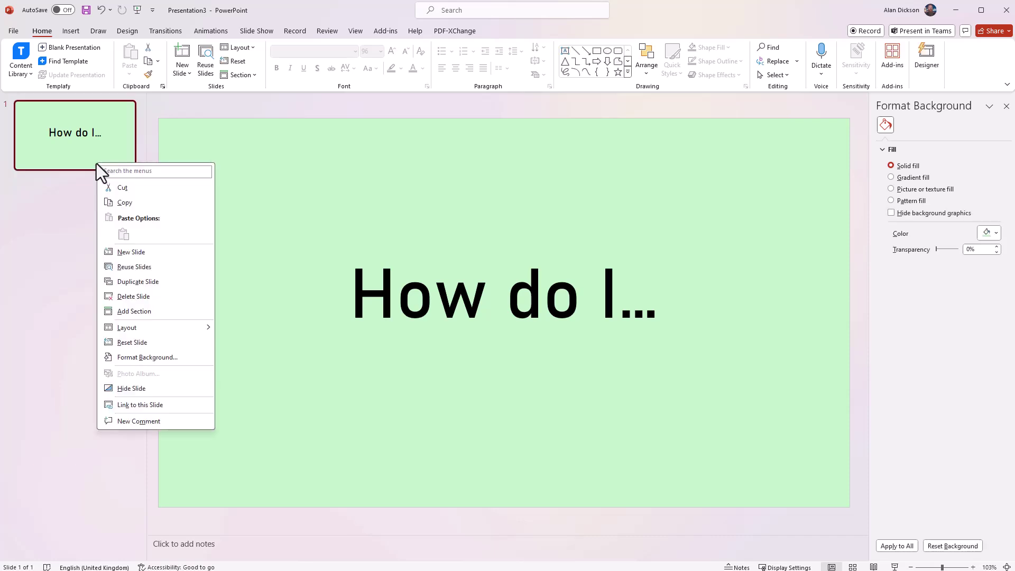
{"action": "right_click", "coordinate": [45, 151]}
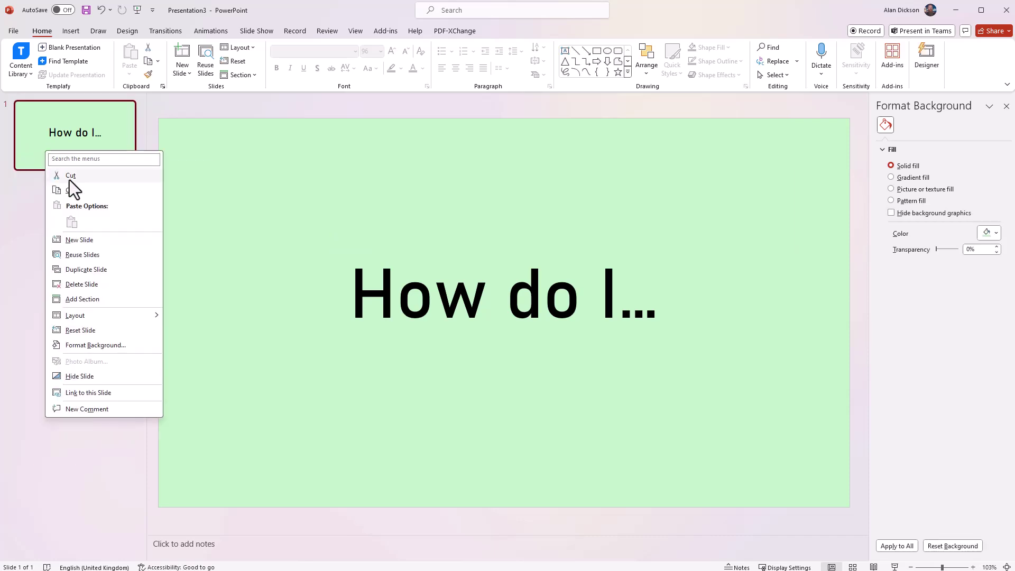
{"action": "left_click", "coordinate": [109, 269]}
{"action": "right_click", "coordinate": [111, 244]}
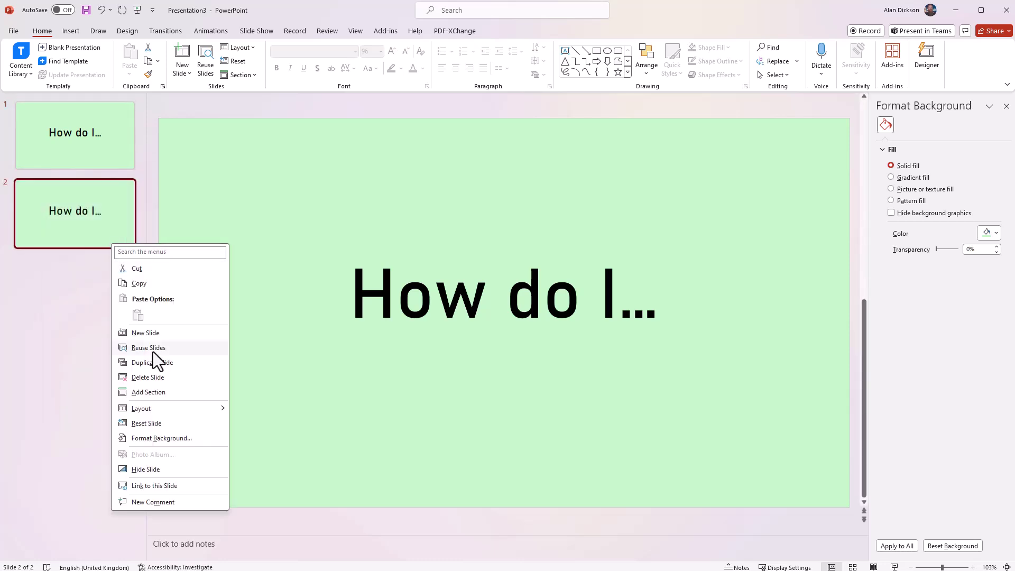
{"action": "left_click", "coordinate": [154, 363]}
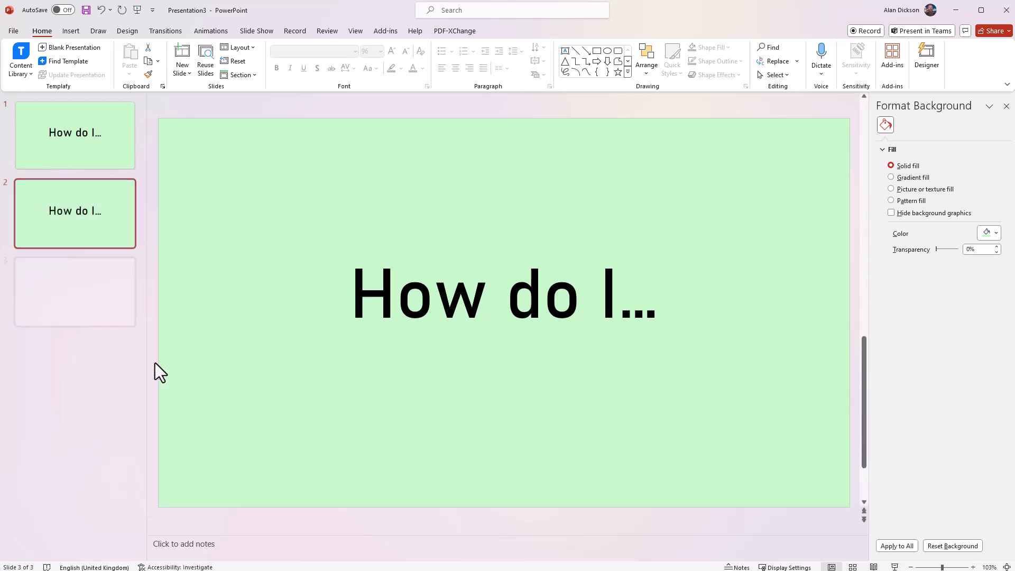
Check each of the three slides and select slide 2 for editing
{"action": "left_click", "coordinate": [109, 388]}
{"action": "left_click", "coordinate": [102, 158]}
{"action": "left_click", "coordinate": [107, 239]}
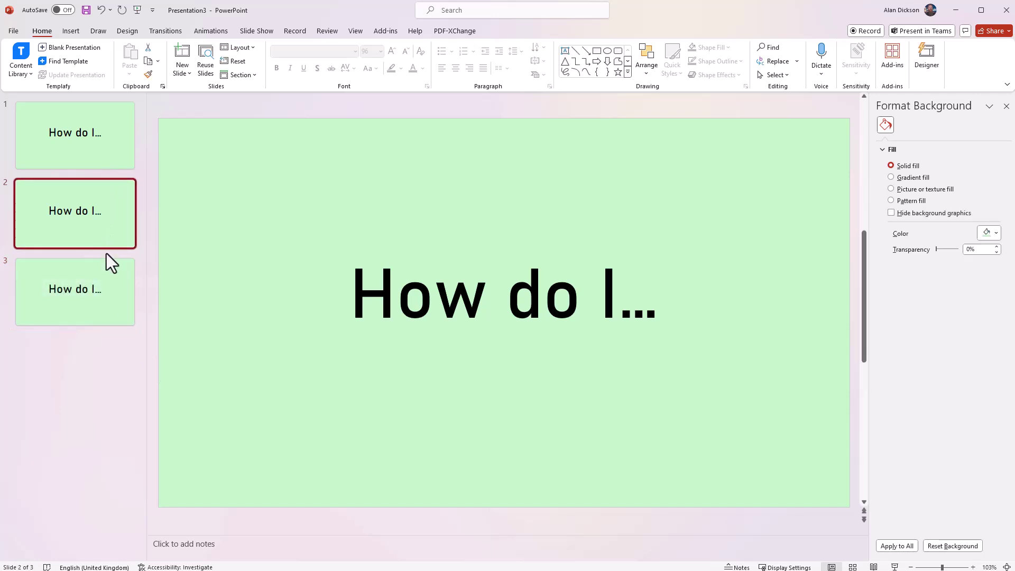
{"action": "left_click", "coordinate": [104, 285]}
{"action": "left_click", "coordinate": [108, 157]}
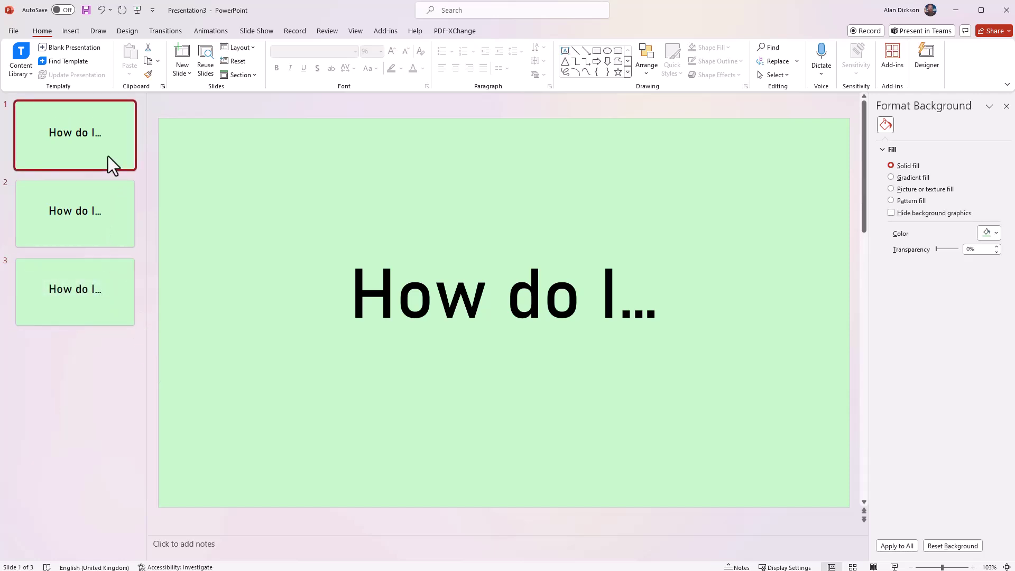
{"action": "left_click", "coordinate": [90, 232]}
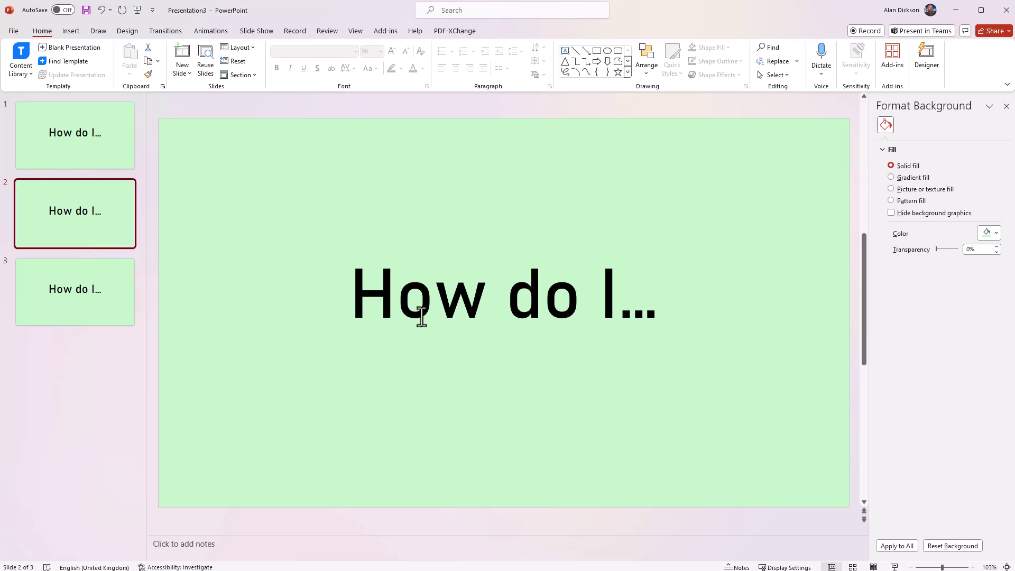
Replace slide 2's text with 'make an animated'
{"action": "double_click", "coordinate": [416, 312]}
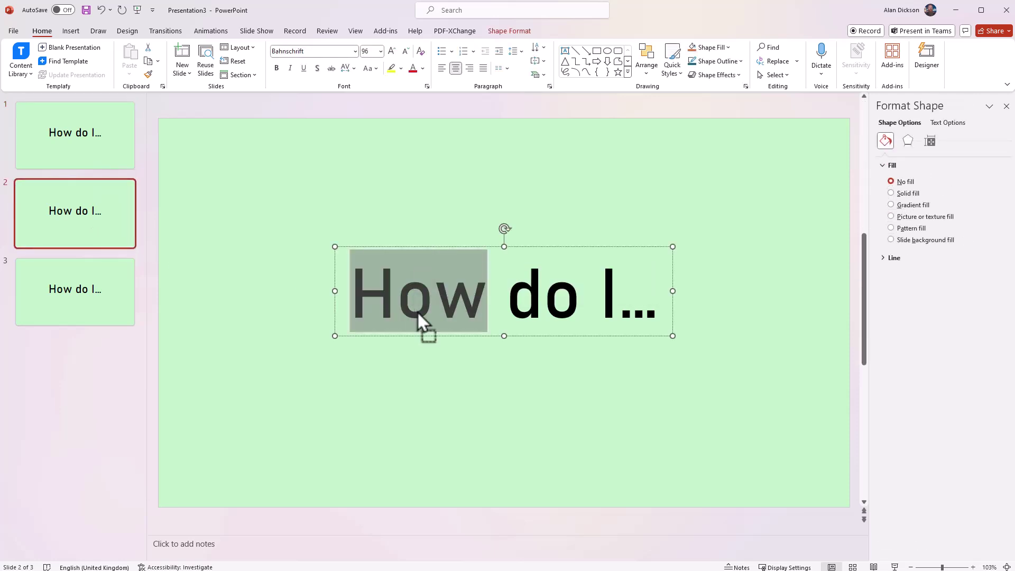
{"action": "left_click", "coordinate": [418, 313]}
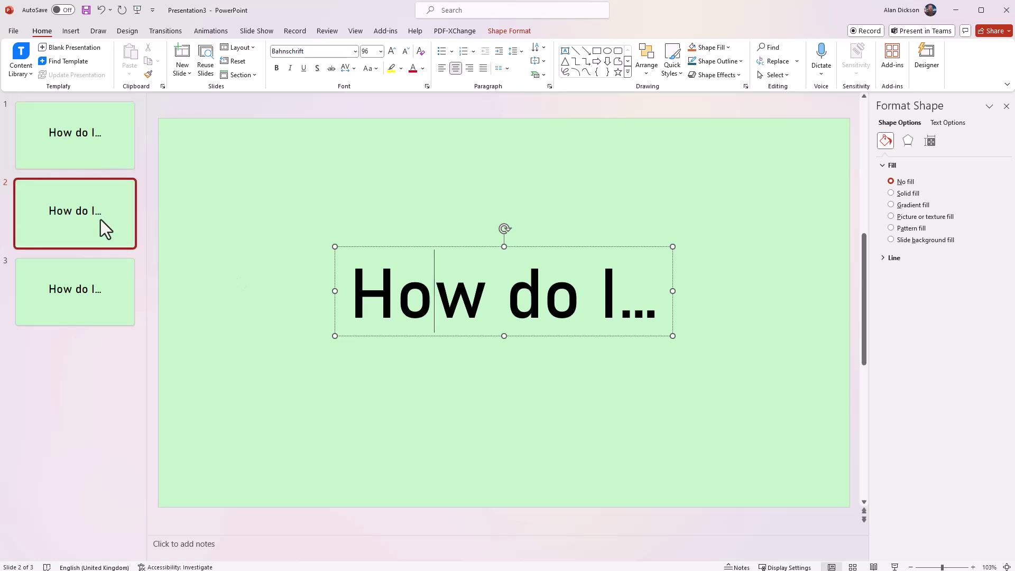
{"action": "triple_click", "coordinate": [381, 300]}
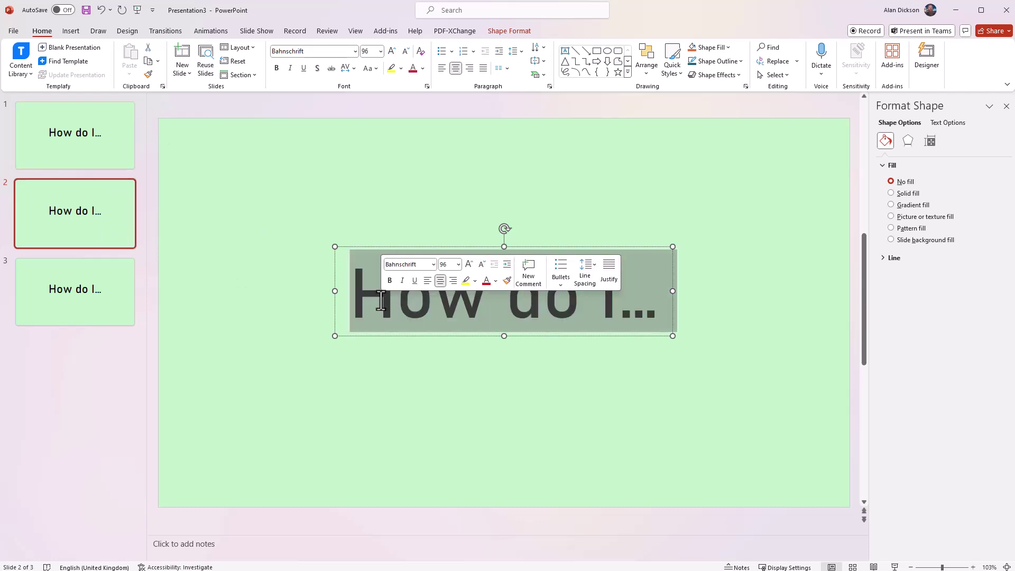
{"action": "type", "text": "Make"}
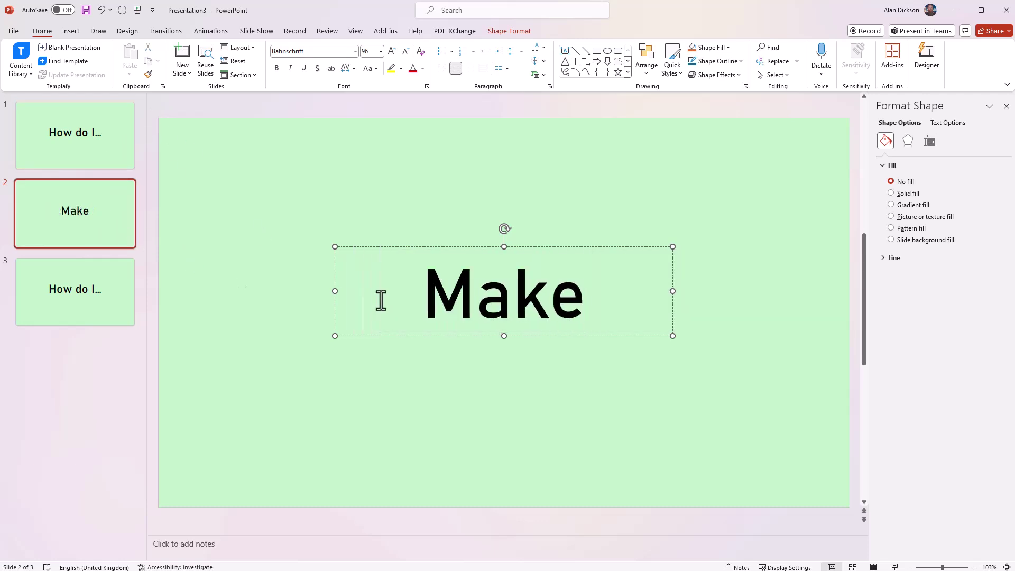
{"action": "key", "text": "Left"}
{"action": "key", "text": "Left"}
{"action": "key", "text": "Left"}
{"action": "key", "text": "BackSpace"}
{"action": "type", "text": "m"}
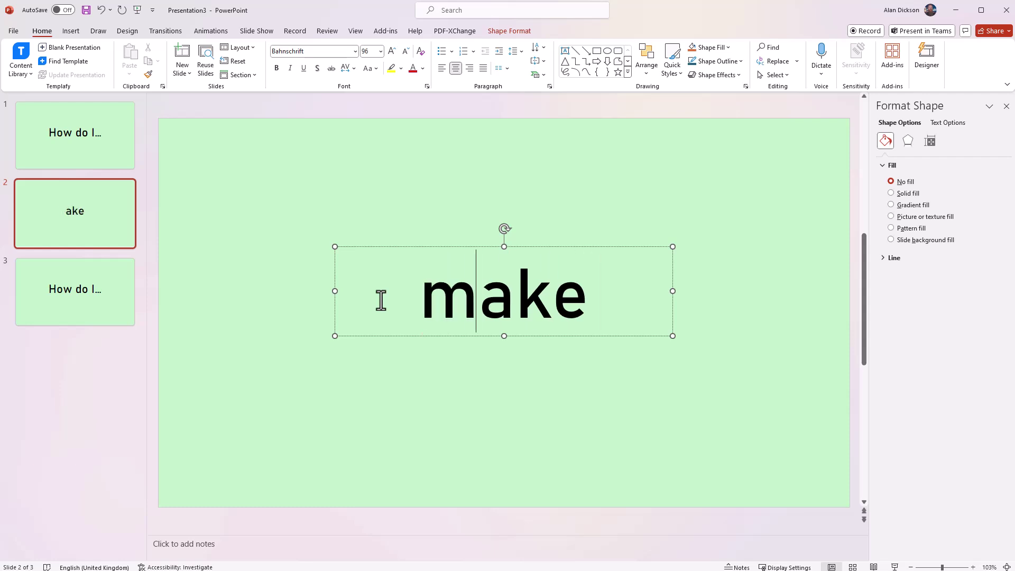
{"action": "key", "text": "Right"}
{"action": "key", "text": "Right"}
{"action": "key", "text": "Right"}
{"action": "type", "text": "and"}
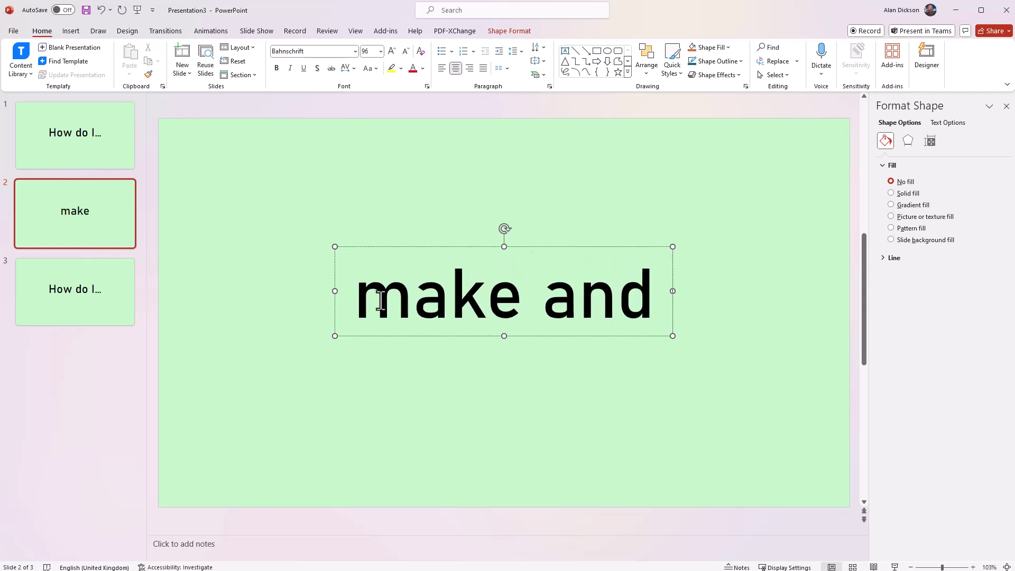
{"action": "key", "text": "BackSpace"}
{"action": "type", "text": "an"}
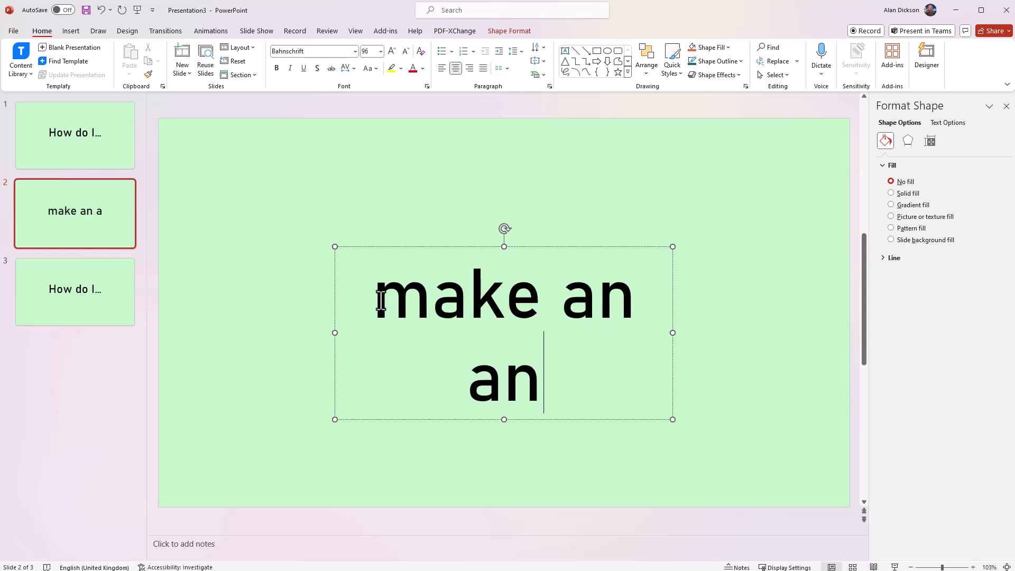
{"action": "type", "text": "imated"}
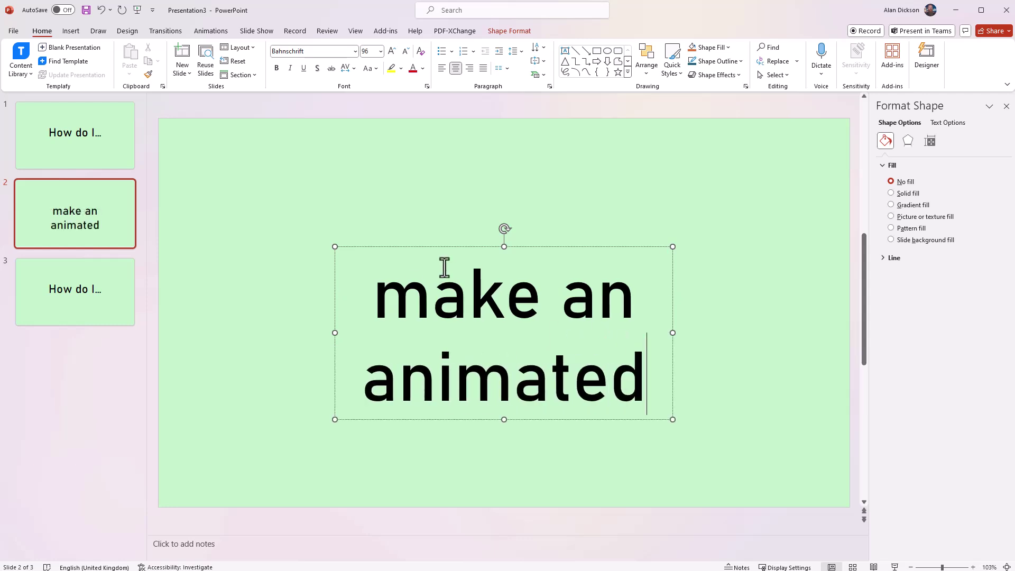
Widen and re-centre slide 2's text box onto one line, then select slide 3's text
{"action": "left_click_drag", "start_coordinate": [672, 333], "coordinate": [823, 333]}
{"action": "left_click_drag", "start_coordinate": [335, 333], "coordinate": [195, 326]}
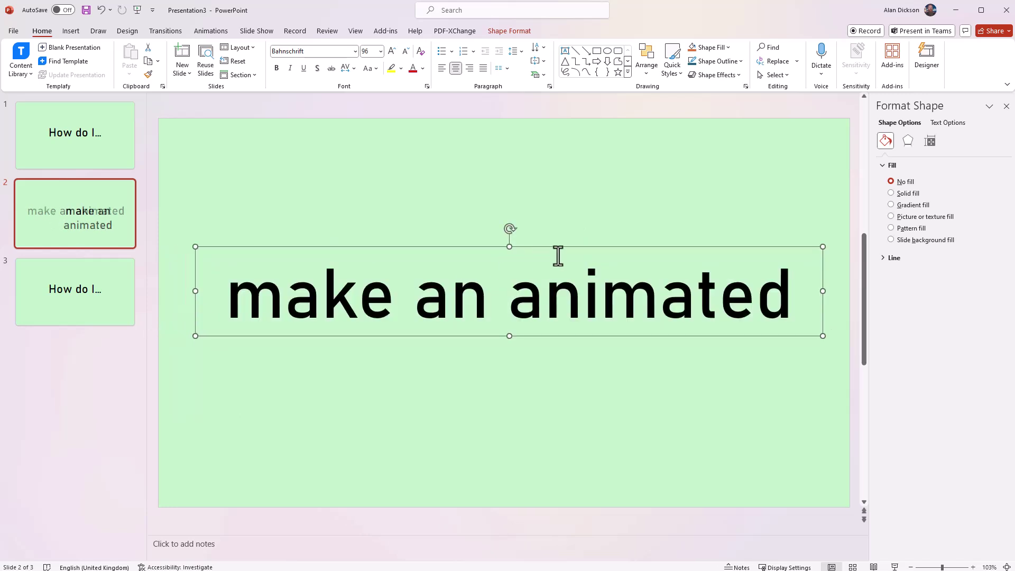
{"action": "mouse_move", "coordinate": [550, 248]}
{"action": "left_mouse_down"}
{"action": "mouse_move", "coordinate": [566, 245]}
{"action": "mouse_move", "coordinate": [545, 249]}
{"action": "left_mouse_up"}
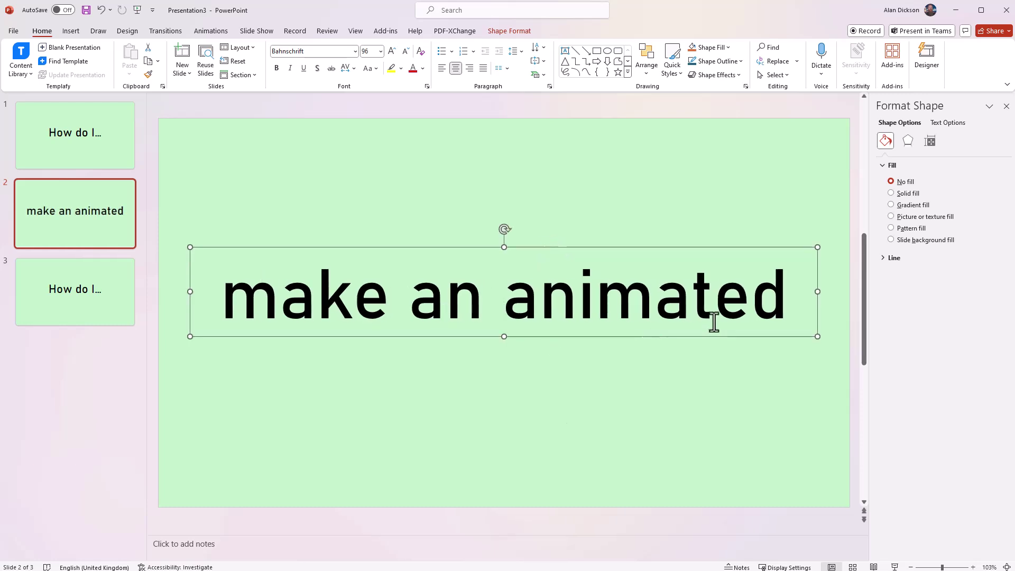
{"action": "left_click", "coordinate": [101, 300]}
{"action": "left_click_drag", "start_coordinate": [465, 329], "coordinate": [632, 332]}
{"action": "type", "text": "GIF?"}
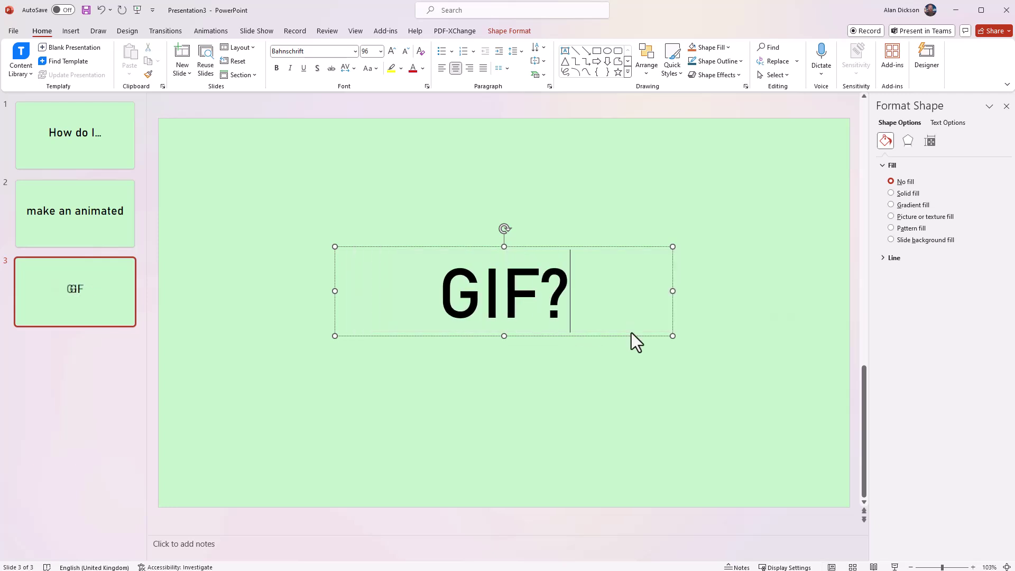
{"action": "left_click", "coordinate": [597, 412]}
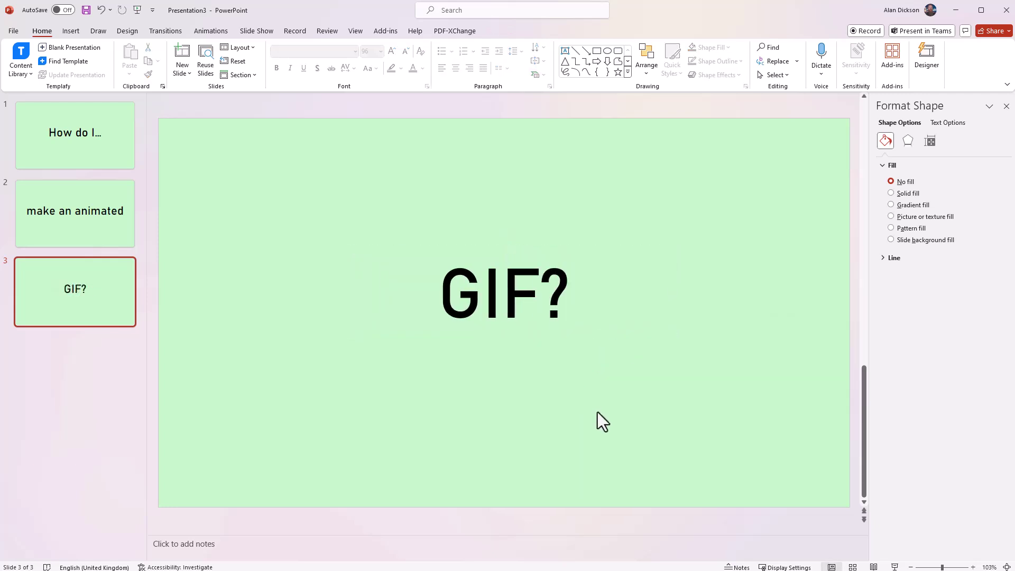
{"action": "left_click", "coordinate": [90, 151]}
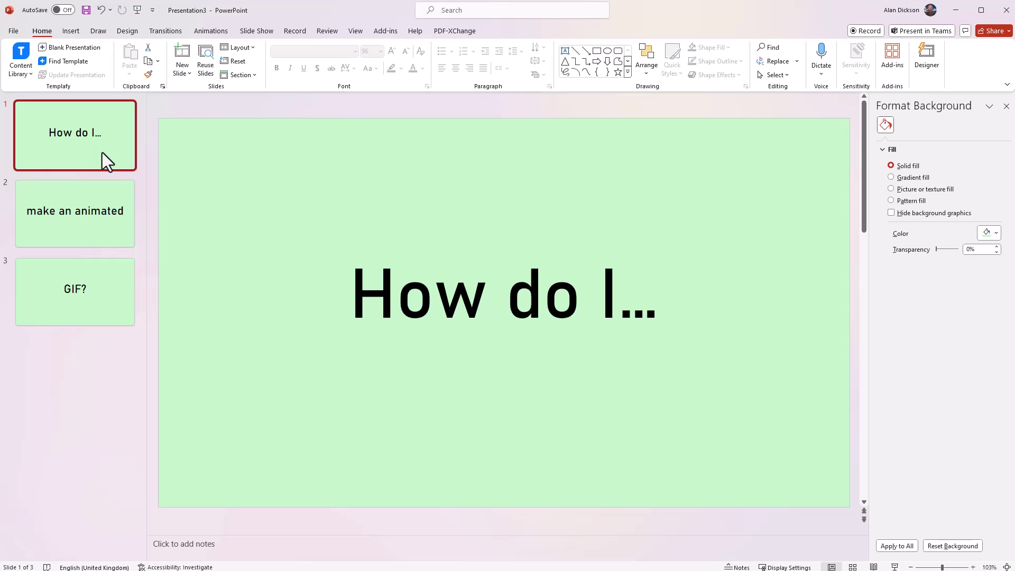
{"action": "left_click", "coordinate": [68, 201]}
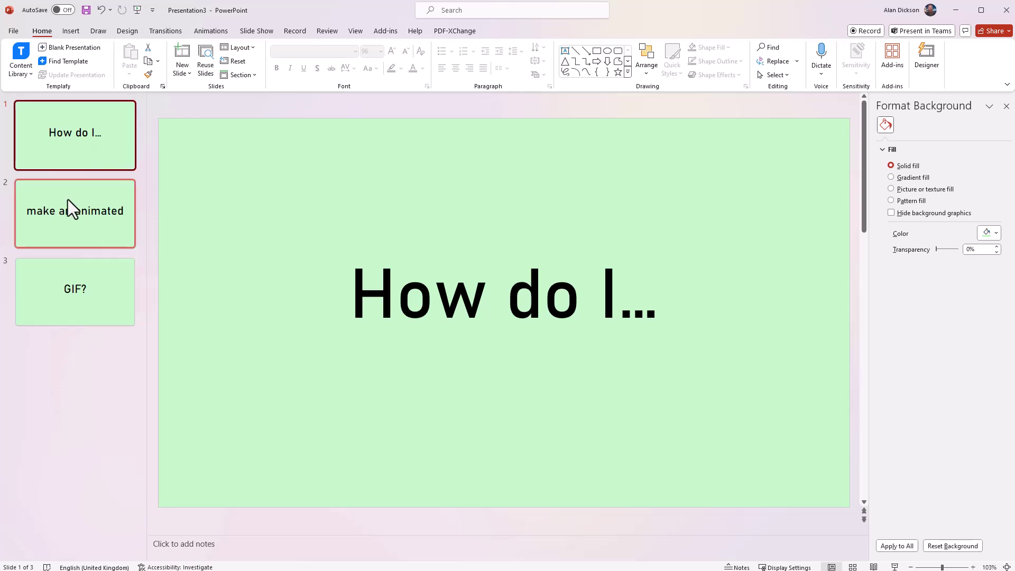
{"action": "left_click", "coordinate": [72, 308]}
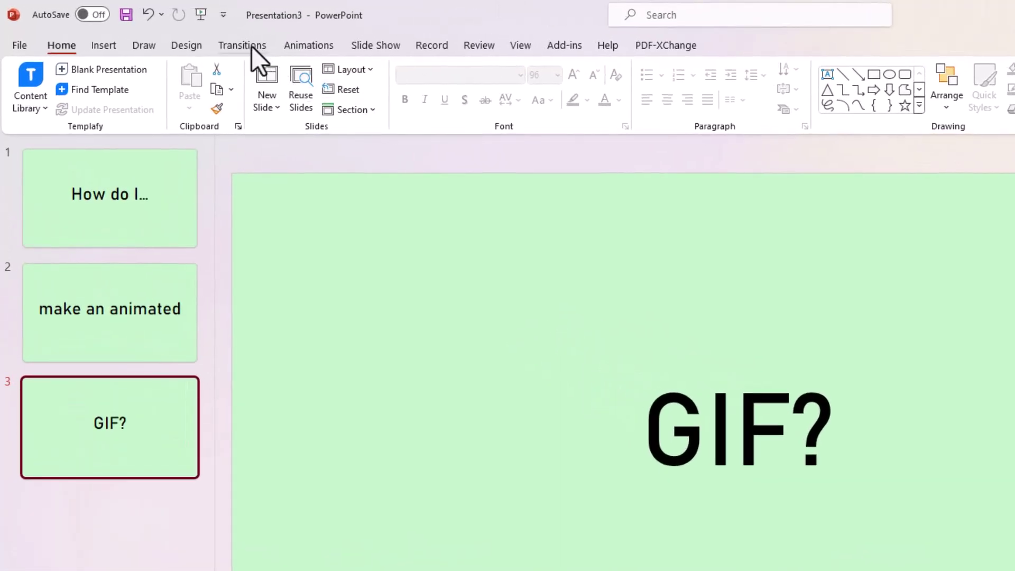
Select all three slides and give them a Push transition after trying Fade and Wipe
{"action": "left_click", "coordinate": [251, 45]}
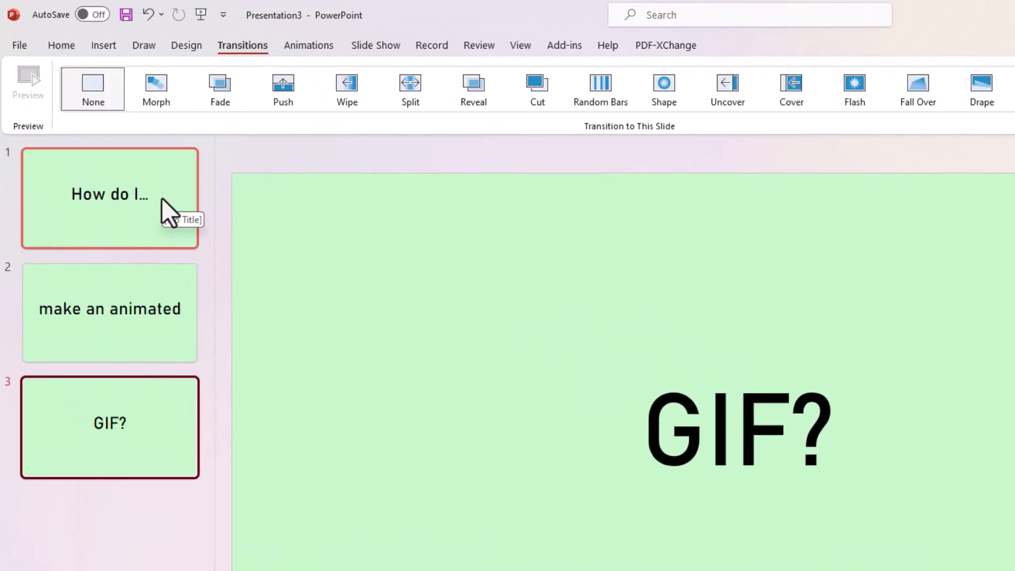
{"action": "left_click", "coordinate": [139, 212]}
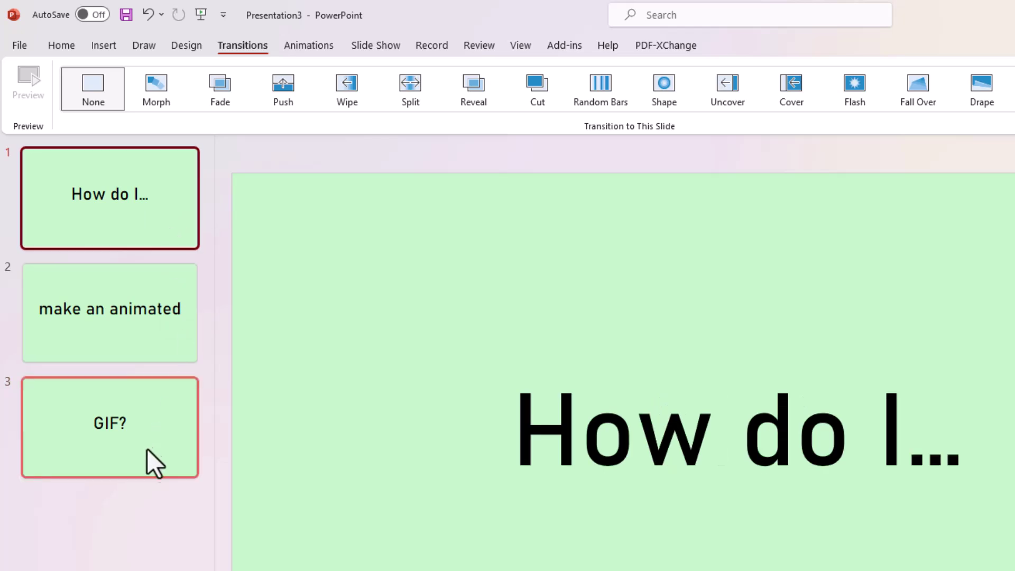
{"action": "key", "text": "ctrl+a"}
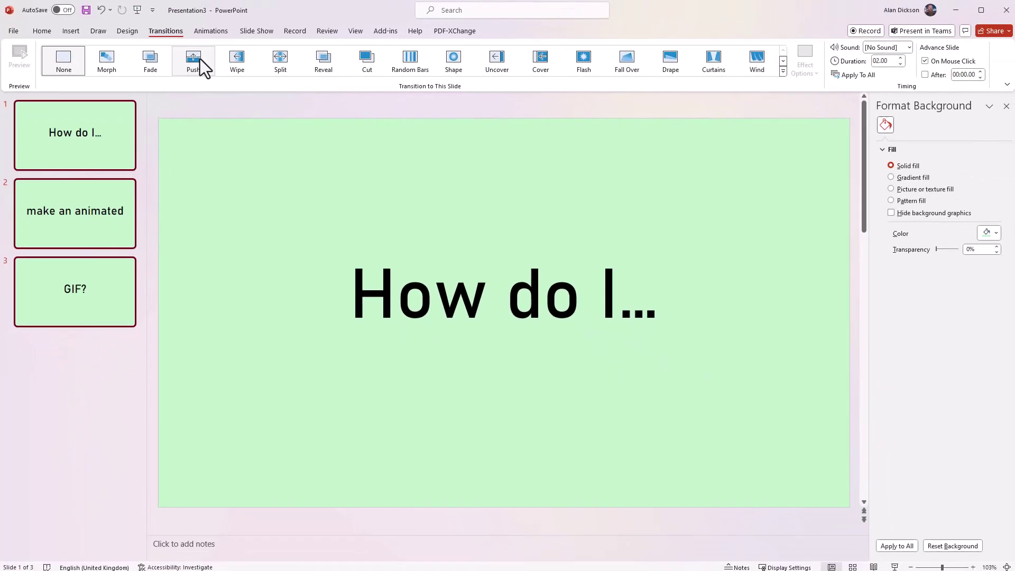
{"action": "left_click", "coordinate": [194, 60]}
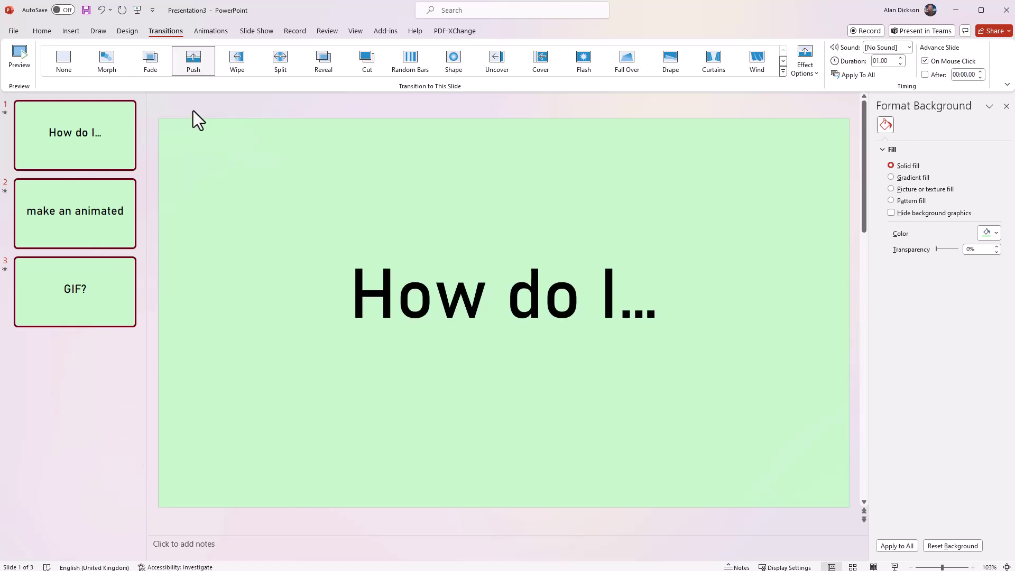
{"action": "left_click", "coordinate": [158, 68]}
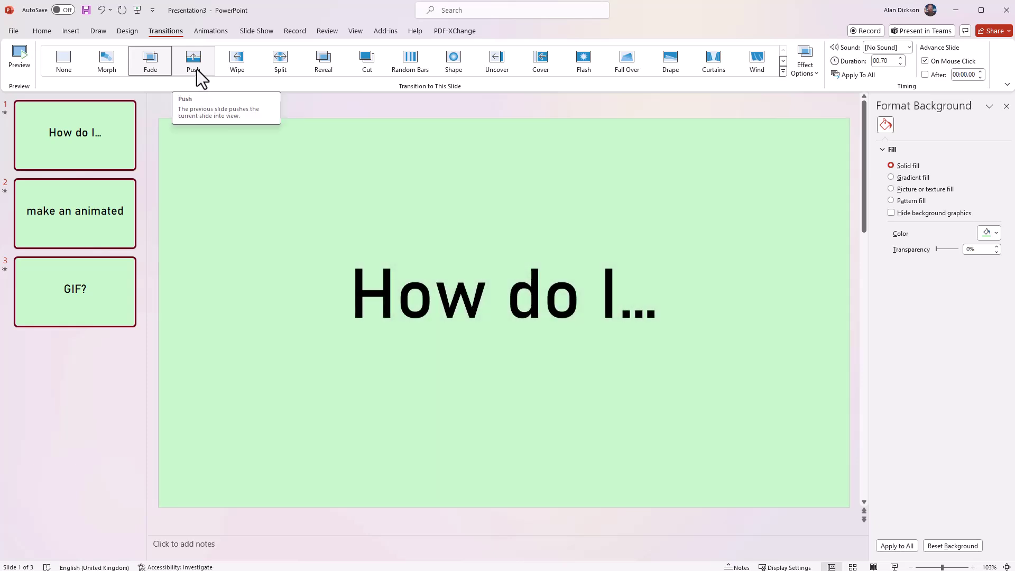
{"action": "left_click", "coordinate": [198, 68]}
{"action": "left_click", "coordinate": [236, 62]}
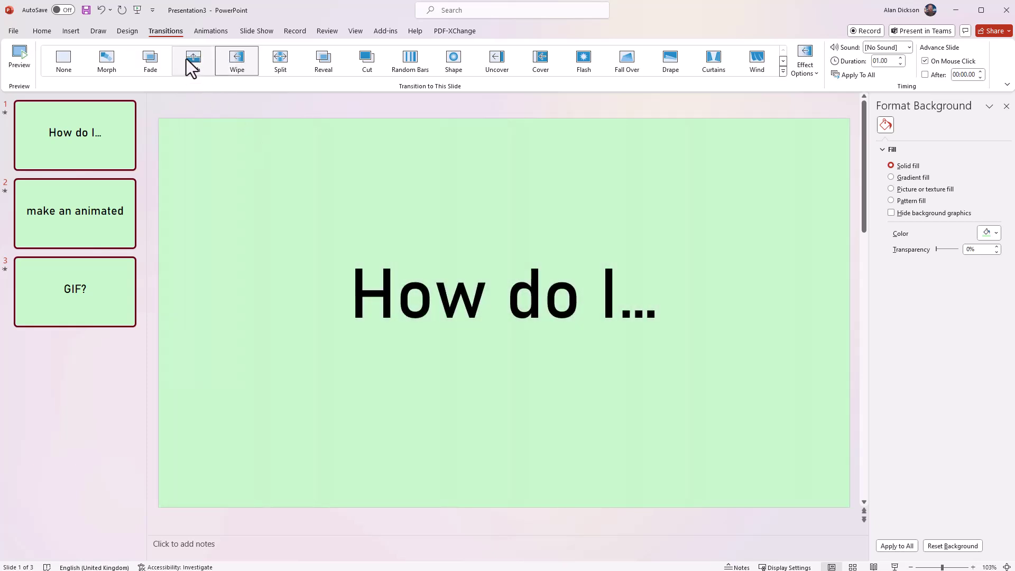
{"action": "left_click", "coordinate": [191, 68]}
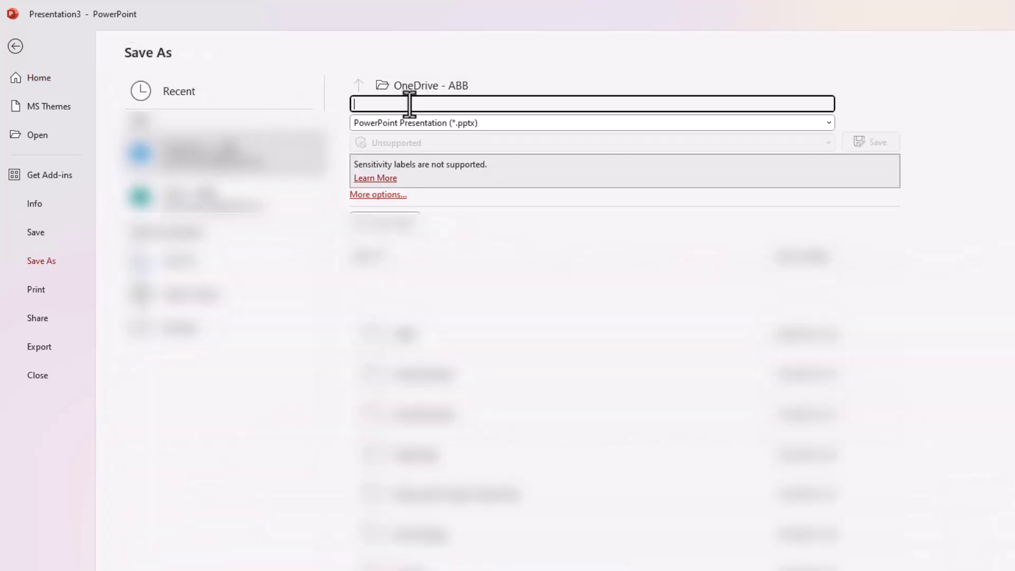
Name the file 'Animation 1', choose Animated GIF Format (*.gif), and browse to a folder on This PC
{"action": "type", "text": "Animat"}
{"action": "key", "text": "BackSpace"}
{"action": "key", "text": "BackSpace"}
{"action": "key", "text": "BackSpace"}
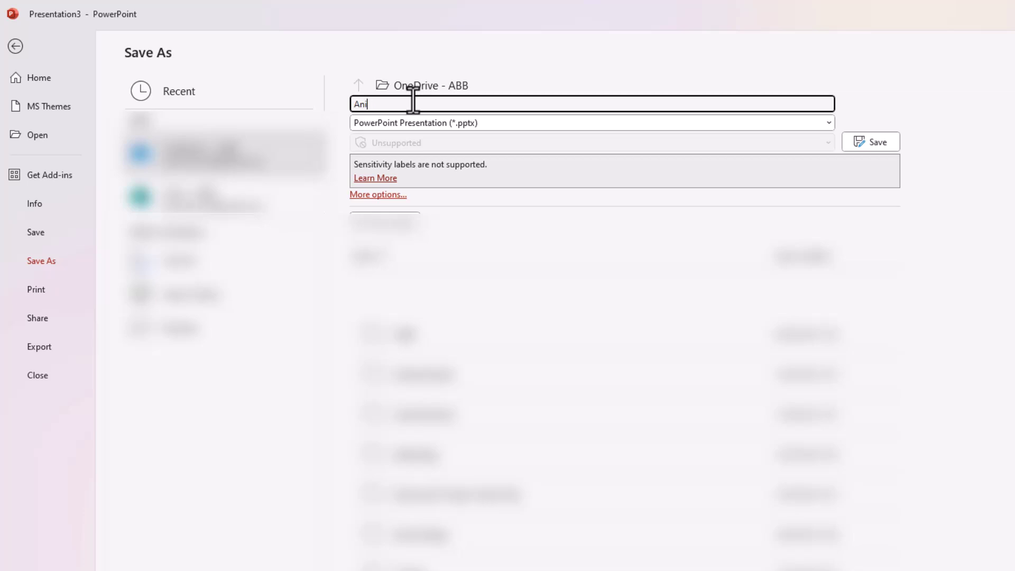
{"action": "type", "text": "mation 1"}
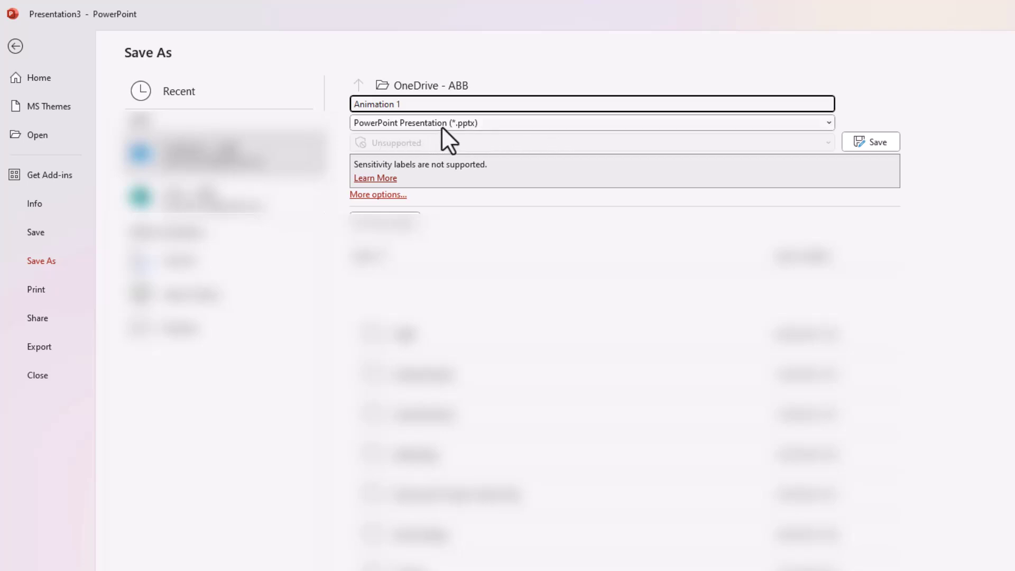
{"action": "left_click", "coordinate": [442, 126]}
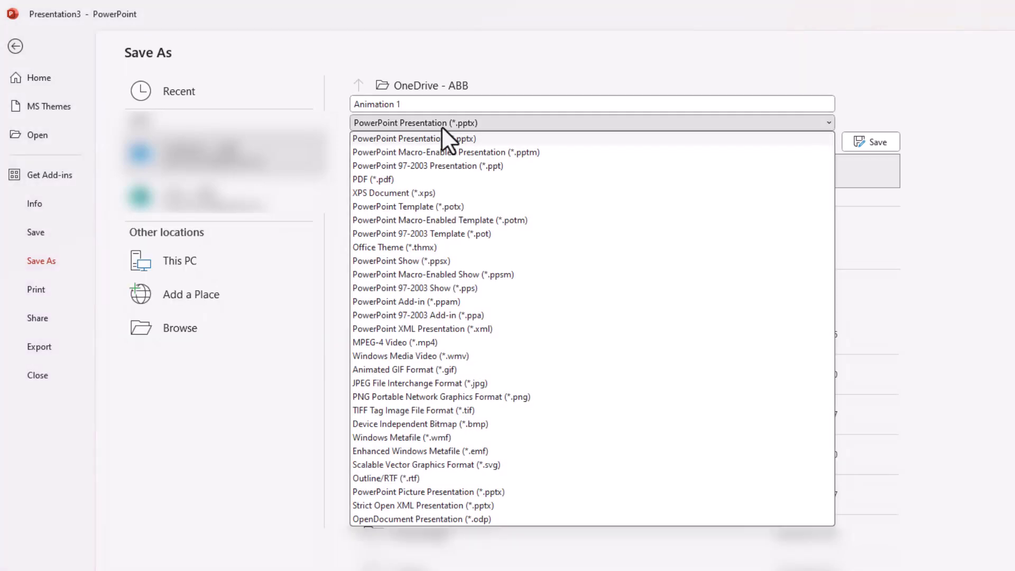
{"action": "left_click", "coordinate": [424, 370]}
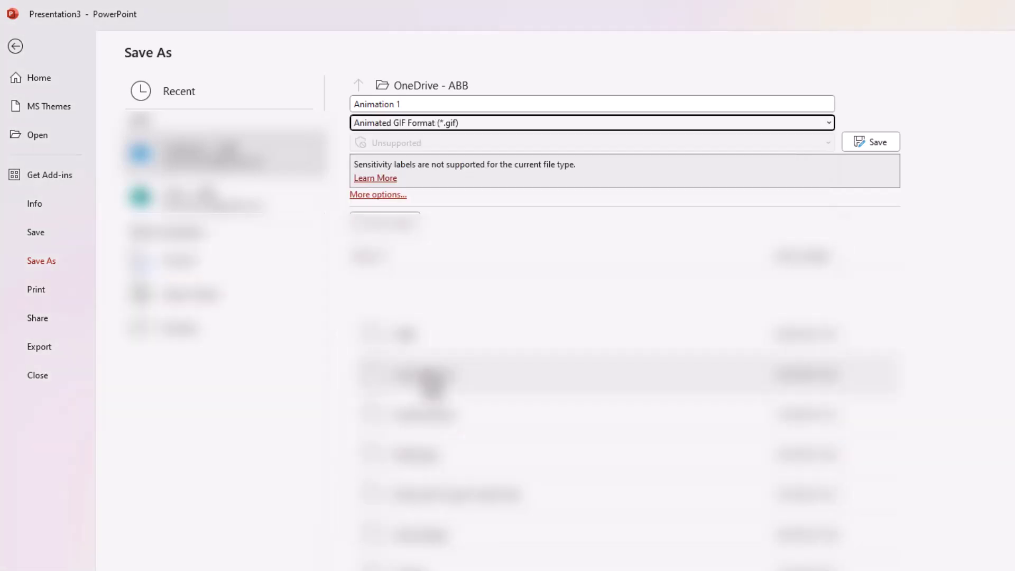
{"action": "left_click", "coordinate": [221, 264]}
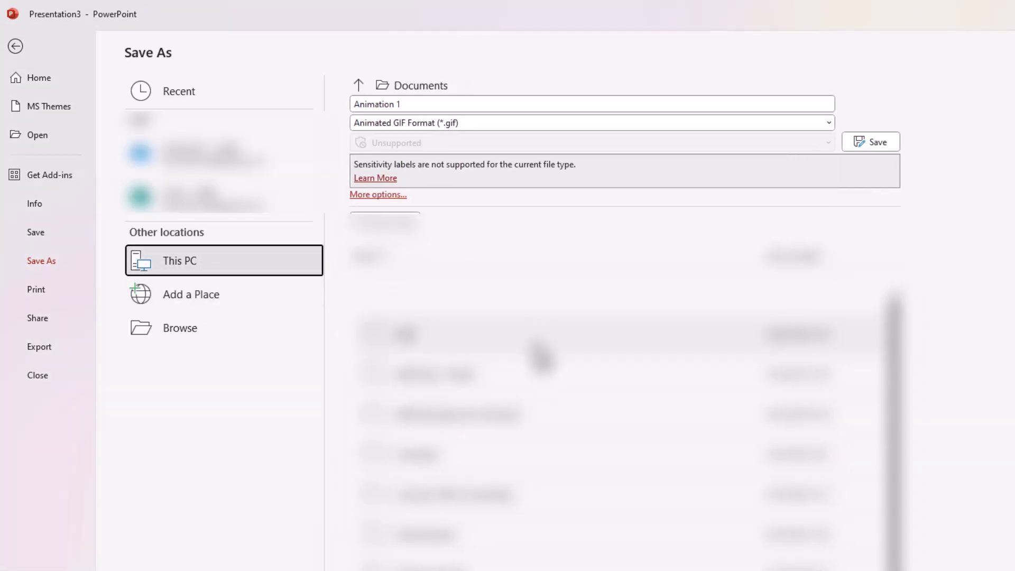
{"action": "left_click", "coordinate": [221, 261]}
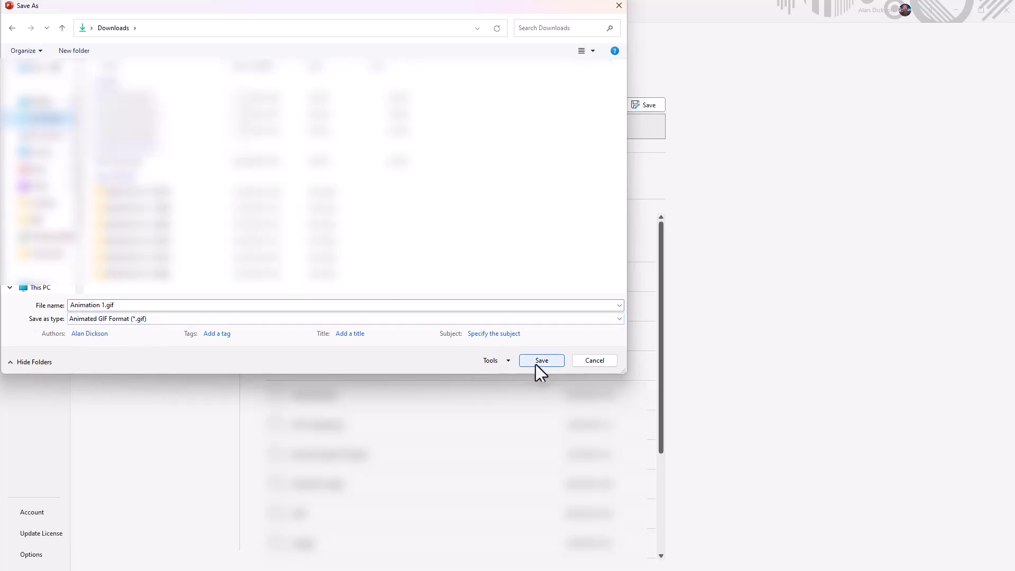
Save Animation 1.gif to Downloads, then find it in File Explorer's Downloads folder
{"action": "left_click", "coordinate": [542, 360]}
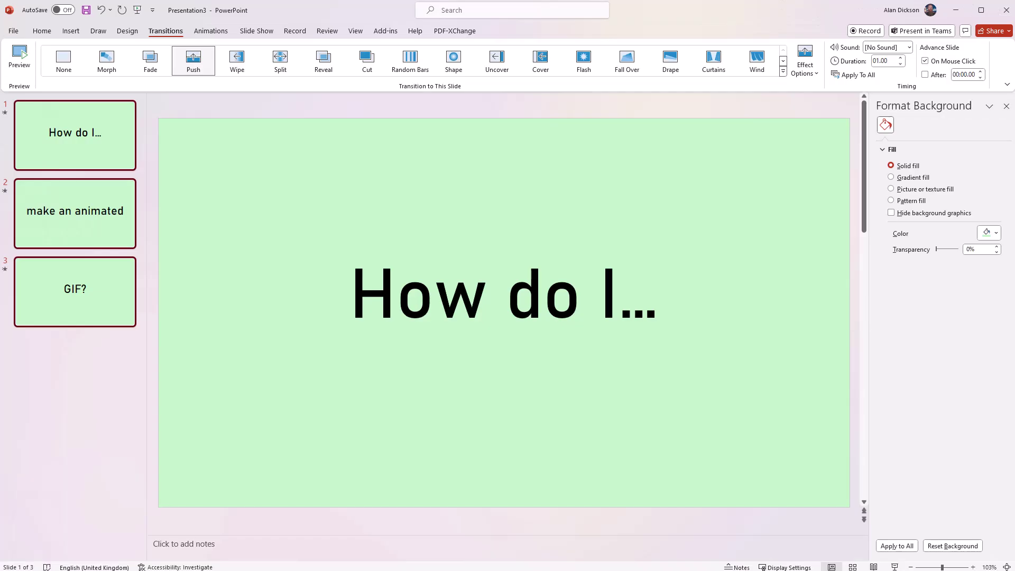
{"action": "key", "text": "super+e"}
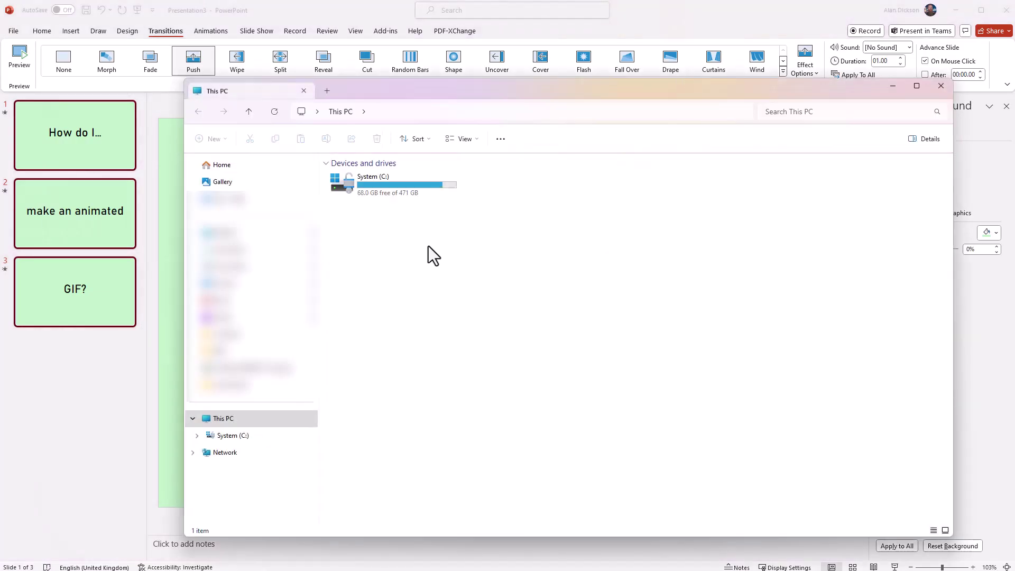
{"action": "left_click", "coordinate": [265, 248]}
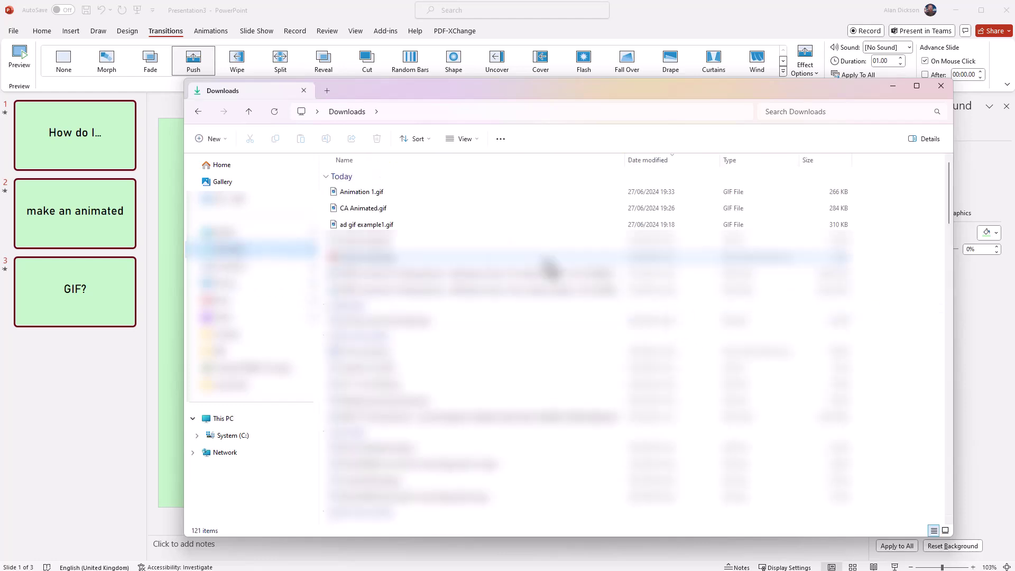
{"action": "left_click", "coordinate": [387, 193]}
{"action": "key", "text": "Return"}
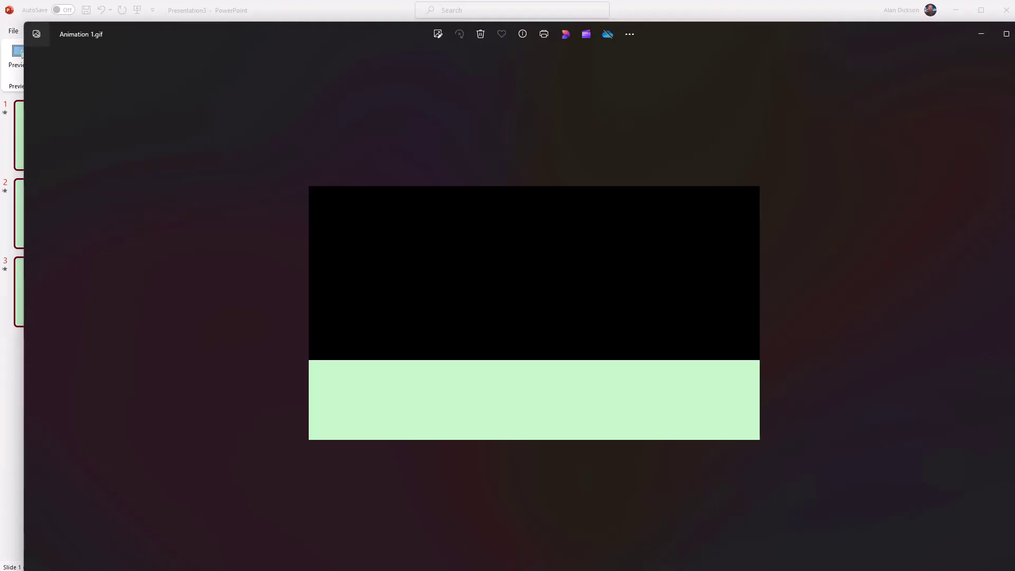